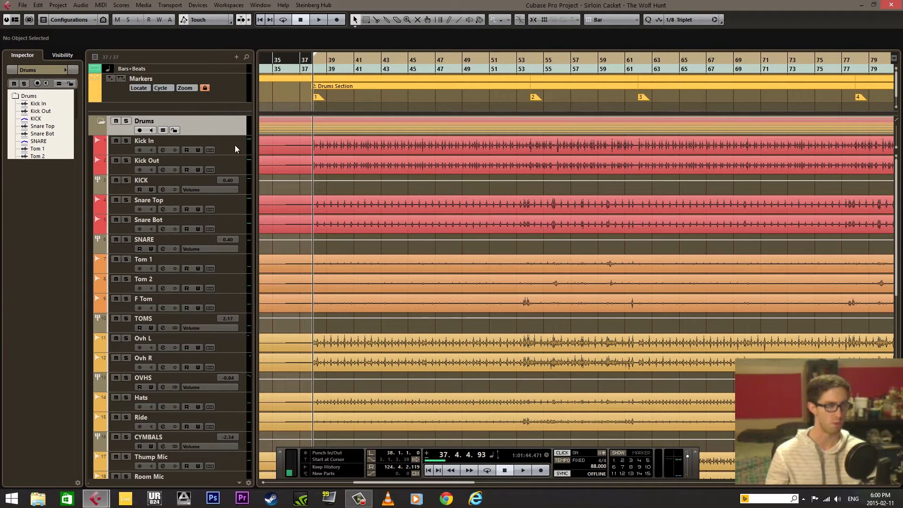
Step: Collapse and re-expand the Drums folder, toggling its Group Editing on and back off
click(99, 121)
click(99, 121)
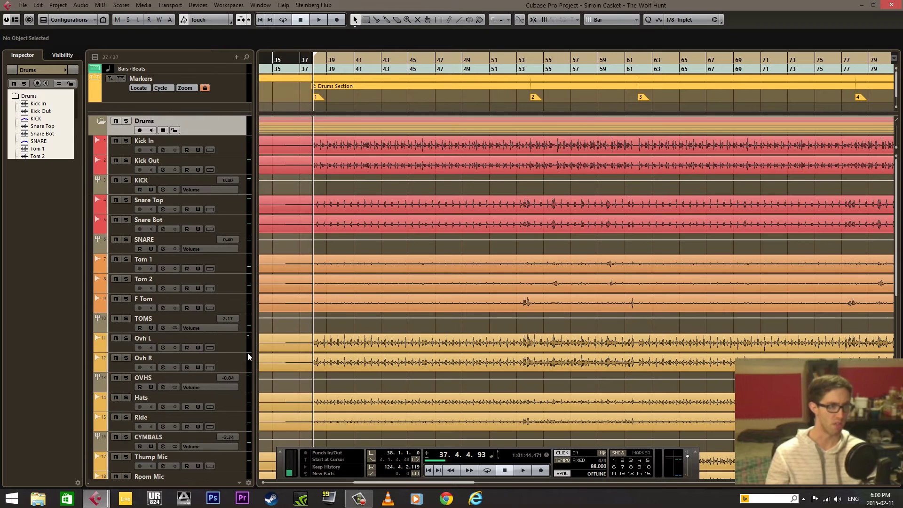
click(162, 131)
click(162, 131)
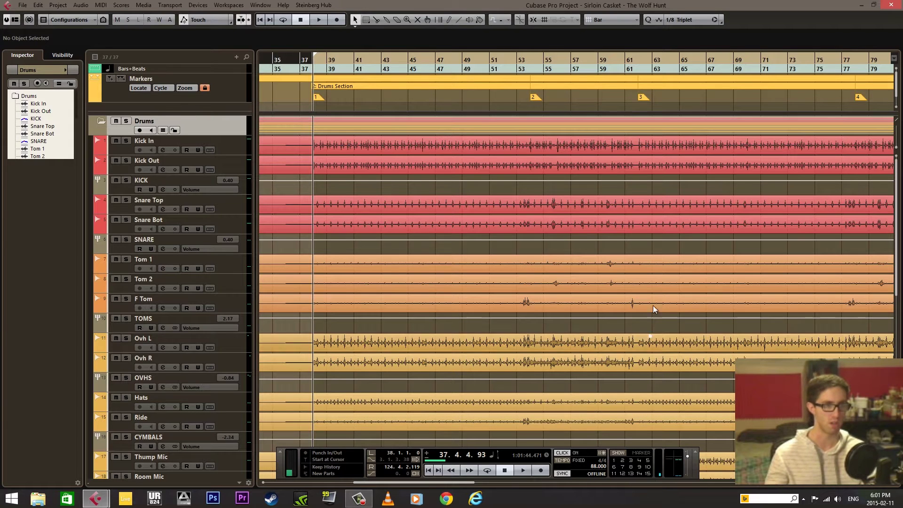
Step: Select and deselect the Song Export marker, then select the Kick In track
click(460, 86)
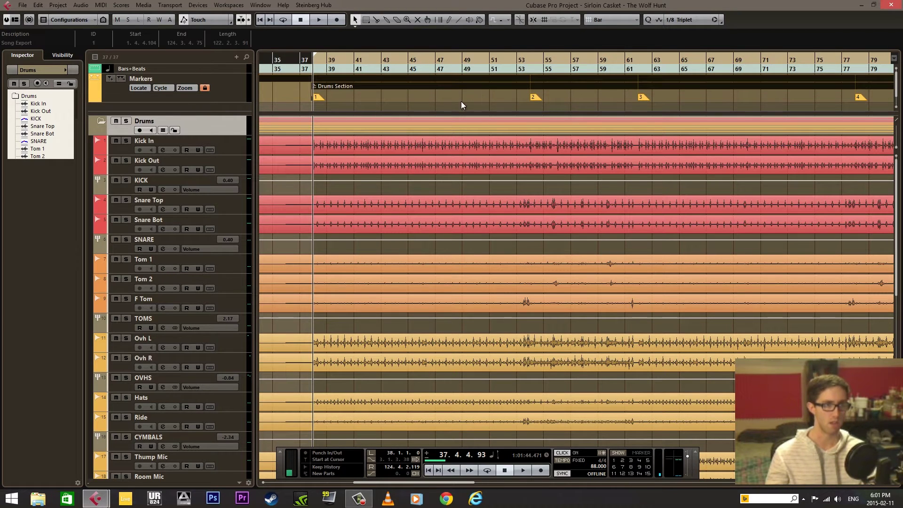
click(436, 109)
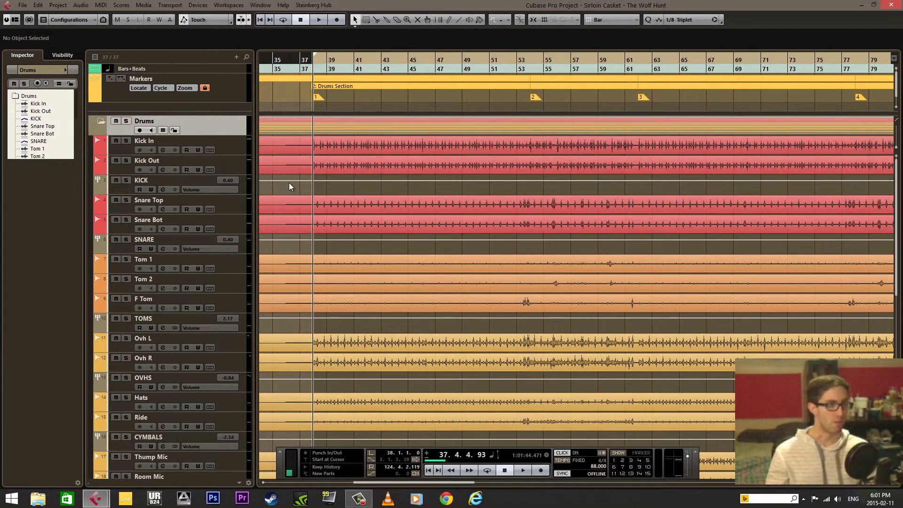
click(226, 145)
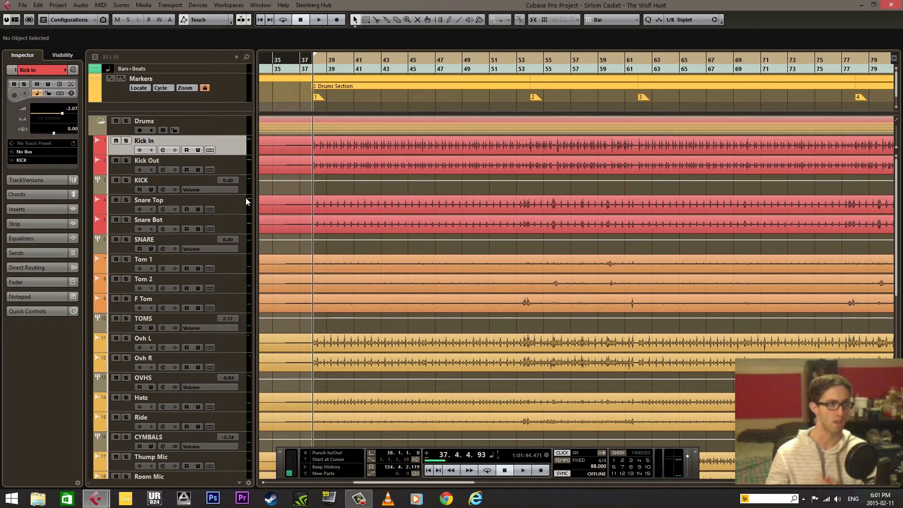
Step: Select the Kick In track and open its audio event in the Sample Editor
click(236, 209)
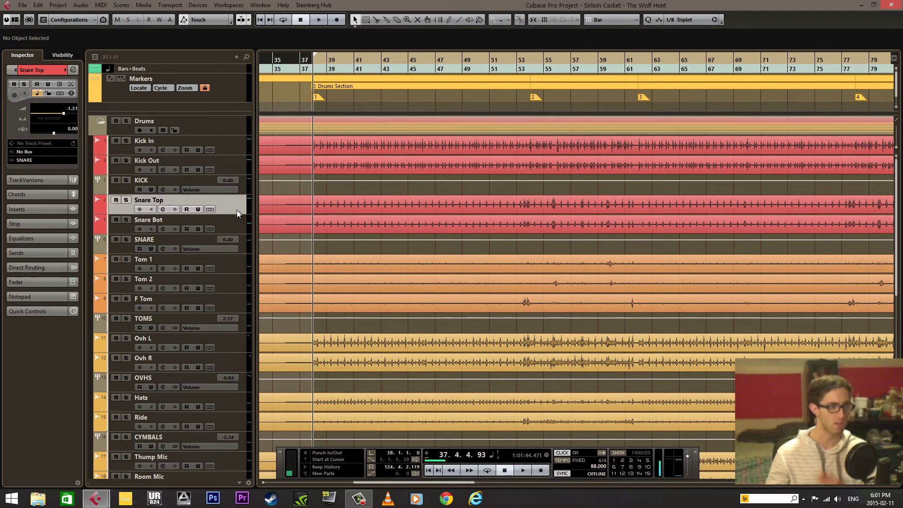
click(230, 309)
click(230, 144)
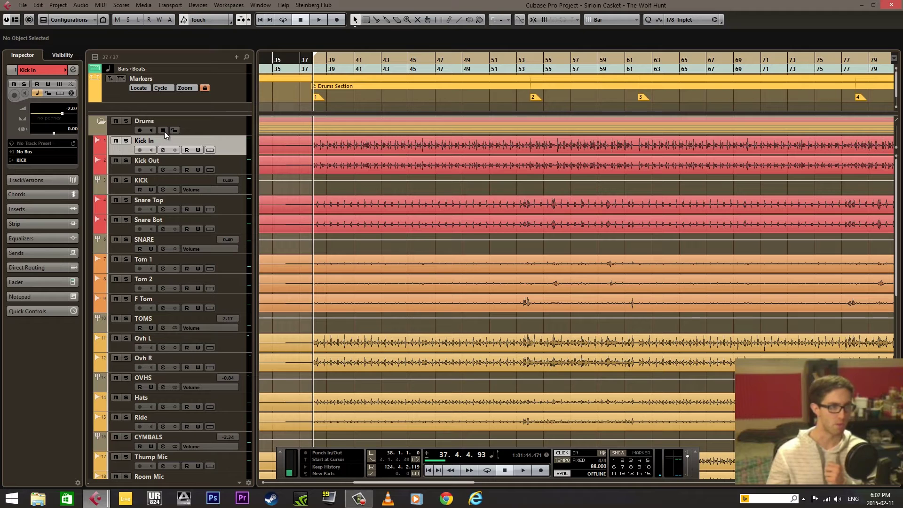
click(357, 148)
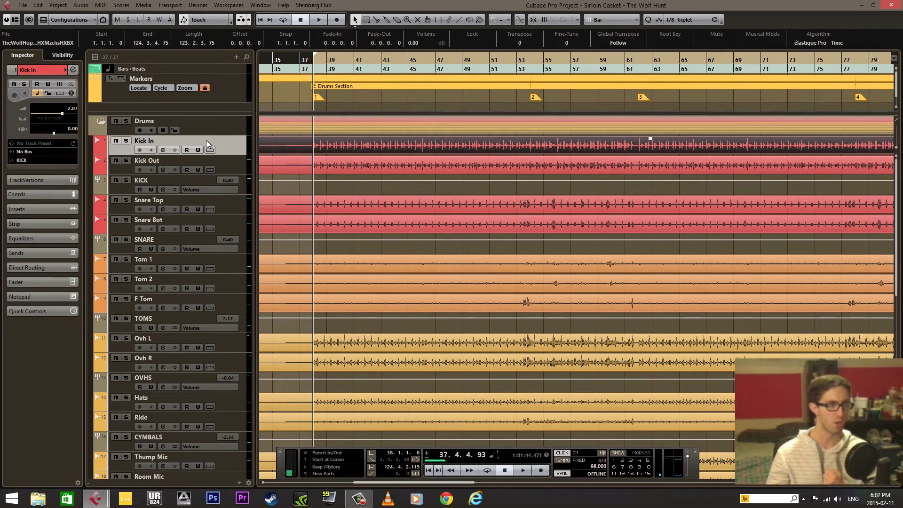
double_click(352, 144)
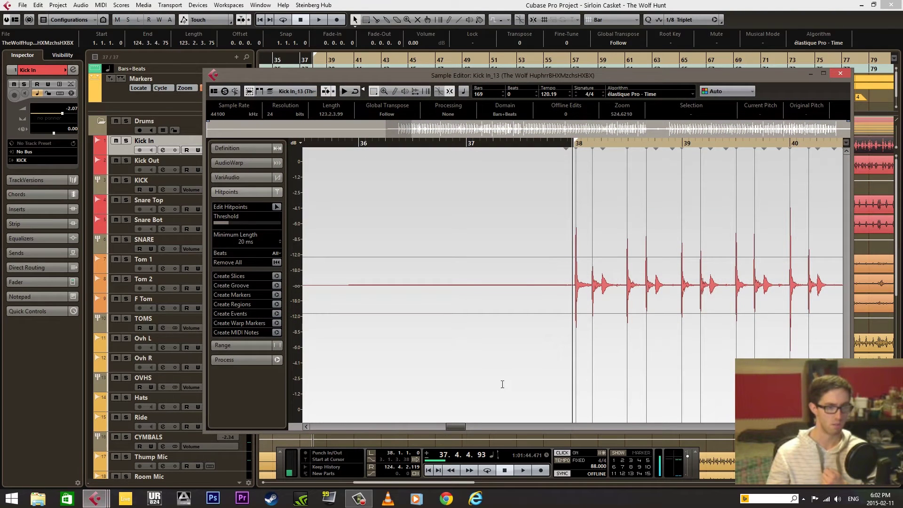
Step: Fine-tune the Kick In hitpoint threshold to mark only real kicks, then open Snare Top
drag(458, 427, 465, 431)
drag(227, 220, 217, 222)
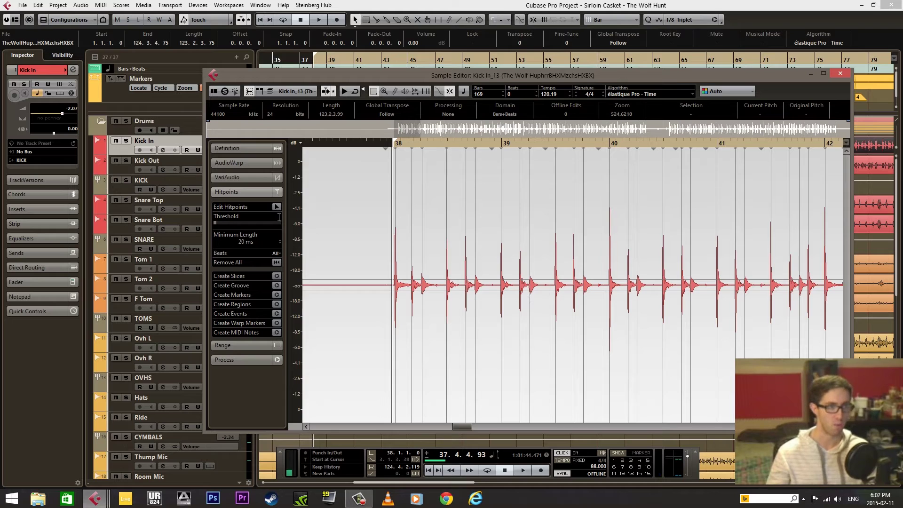
drag(215, 221, 230, 230)
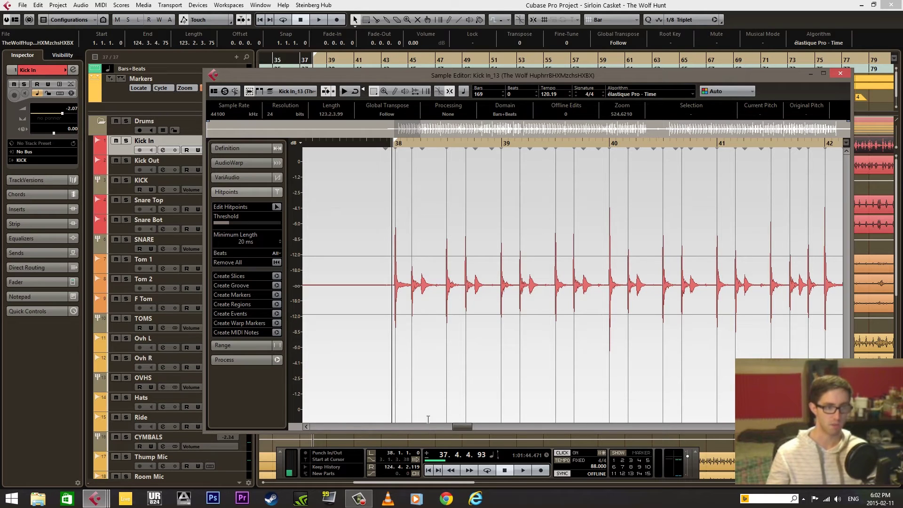
drag(459, 427, 463, 430)
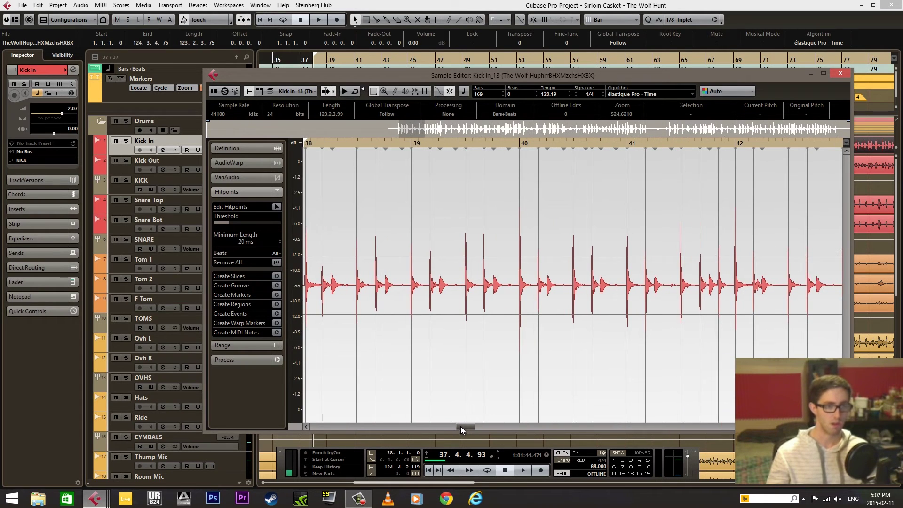
drag(226, 223, 231, 226)
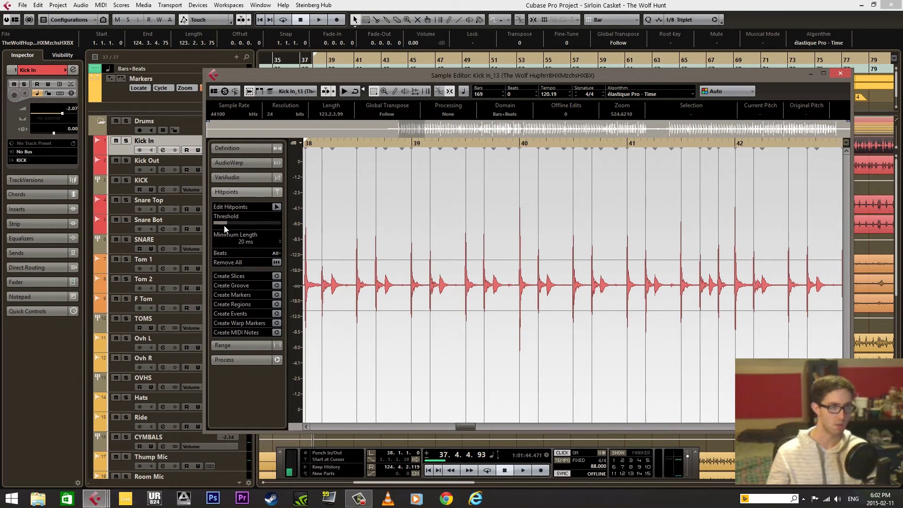
drag(226, 225, 225, 223)
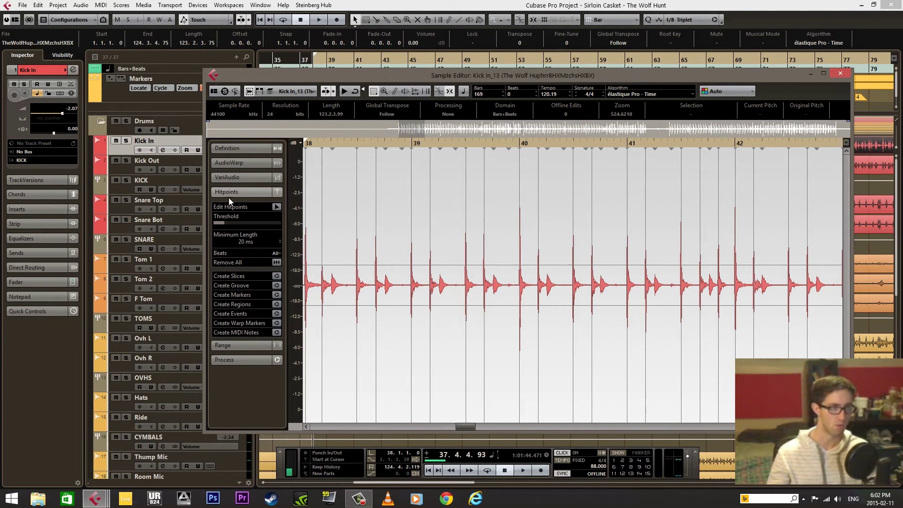
drag(224, 224, 223, 226)
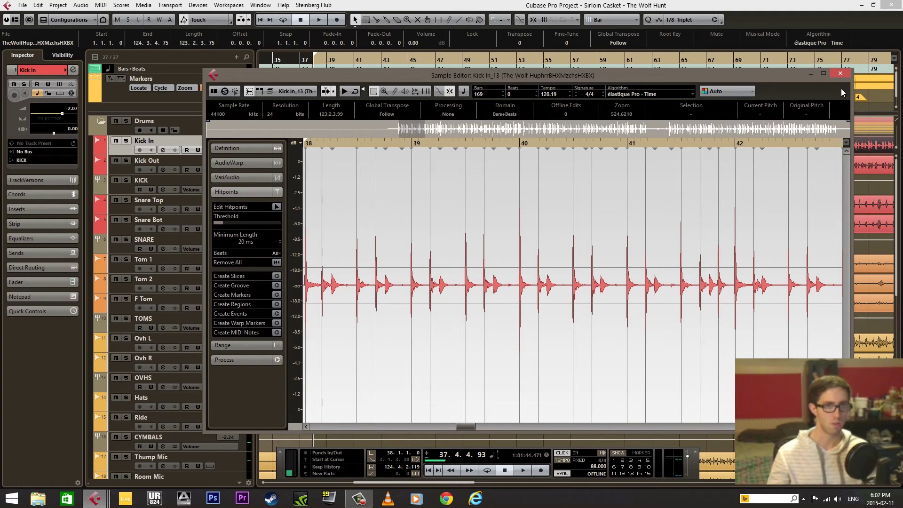
click(840, 73)
double_click(326, 204)
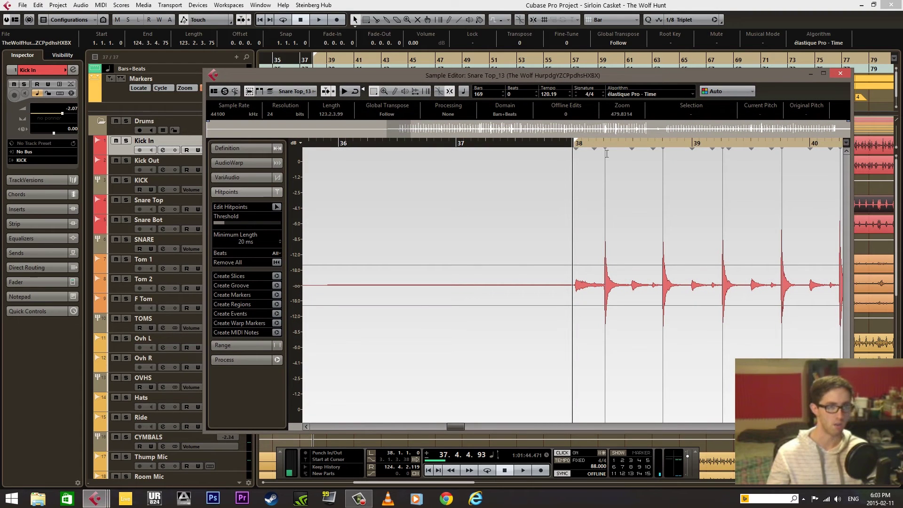
Step: Set the Snare Top hitpoint threshold high enough that weak snare hitpoints disappear
drag(594, 140, 709, 168)
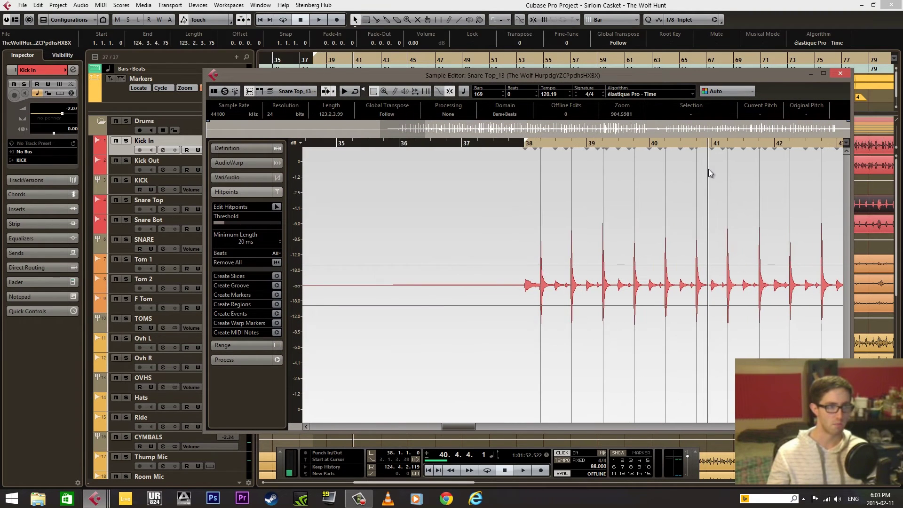
drag(223, 224, 216, 222)
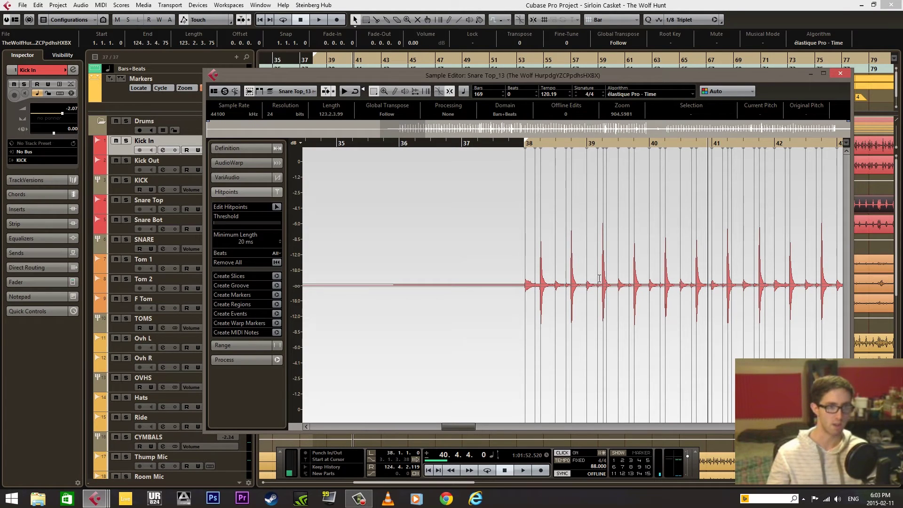
mouse_move(241, 224)
mouse_down()
mouse_move(230, 223)
mouse_move(246, 231)
mouse_move(231, 228)
mouse_up()
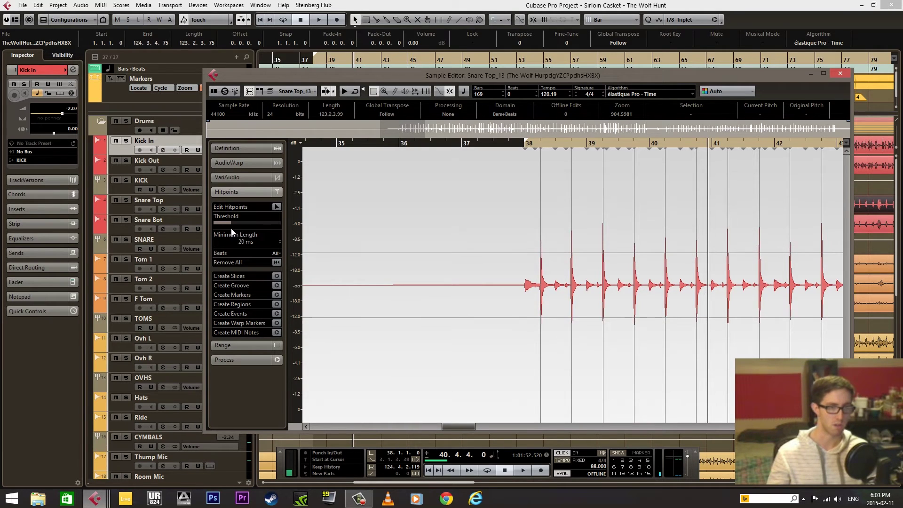
click(841, 73)
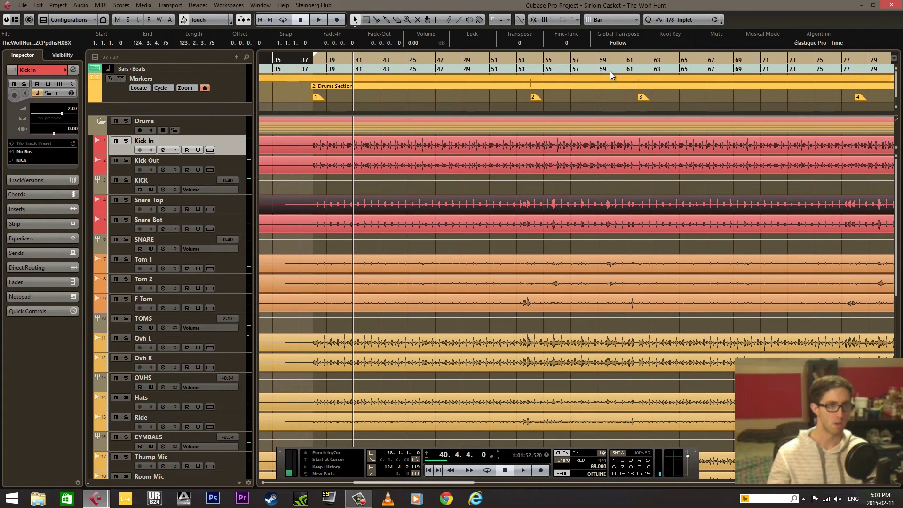
Step: Lower the Tom 1 hitpoint threshold around bar 59 to catch more hits
drag(617, 65, 598, 77)
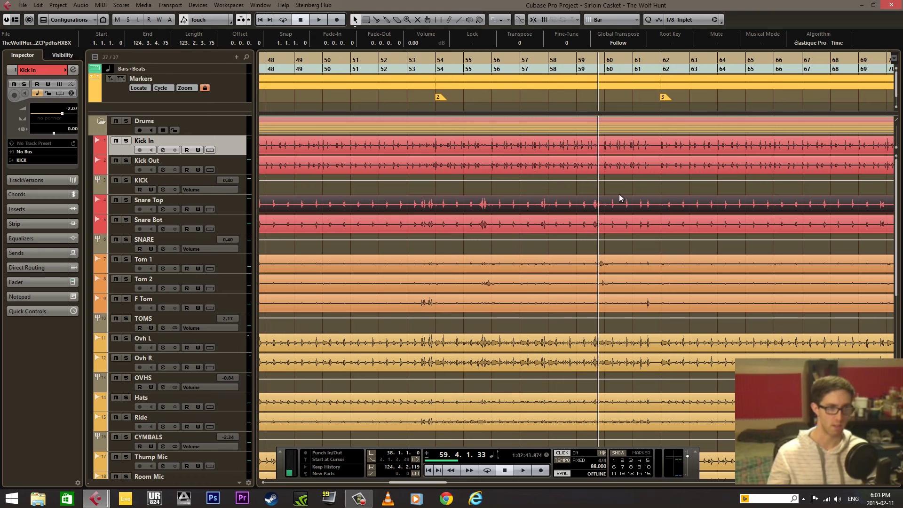
click(599, 264)
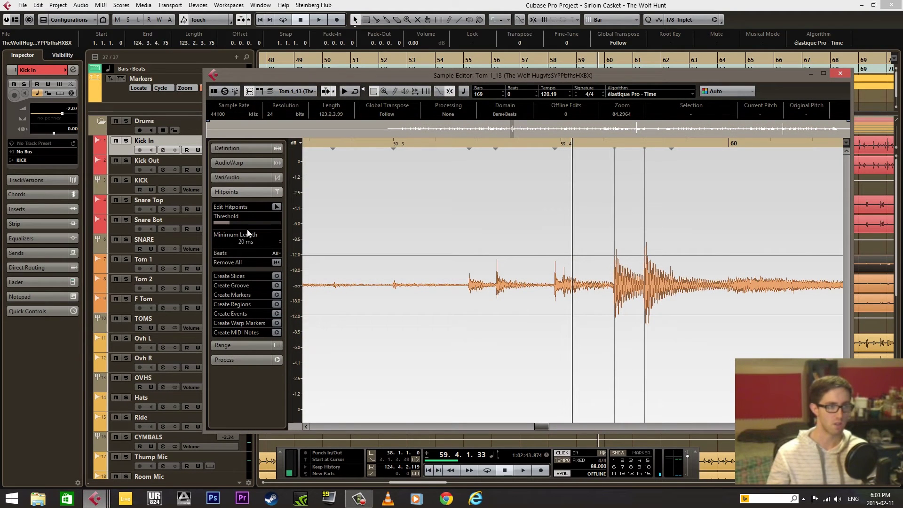
mouse_move(219, 223)
mouse_down()
mouse_move(237, 229)
mouse_move(230, 223)
mouse_up()
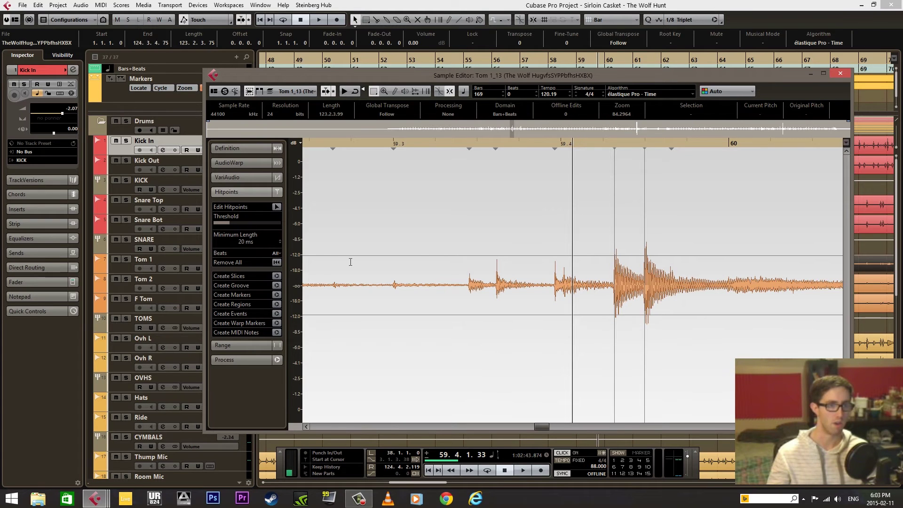
click(841, 73)
Step: Lower the Tom 2 hitpoint threshold, zoomed on its hits around bar 55
double_click(488, 283)
click(562, 142)
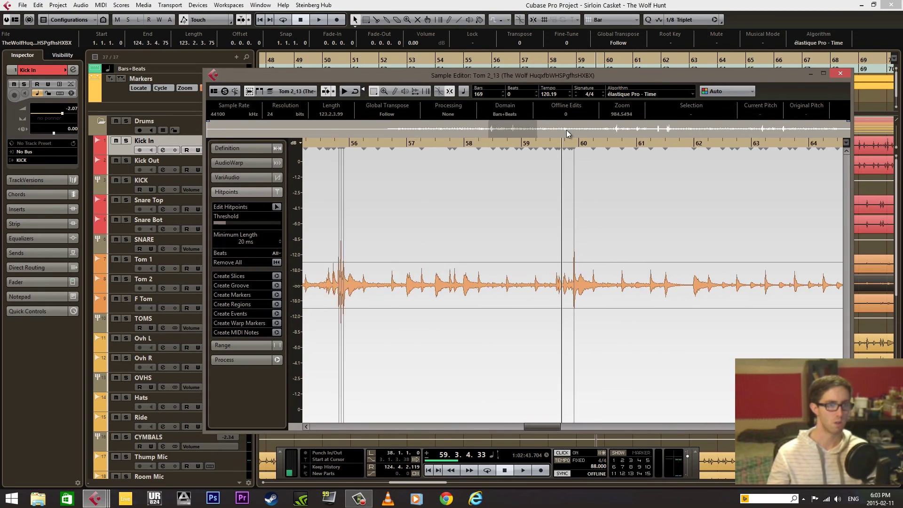
click(505, 128)
drag(443, 143, 250, 253)
drag(220, 224, 227, 221)
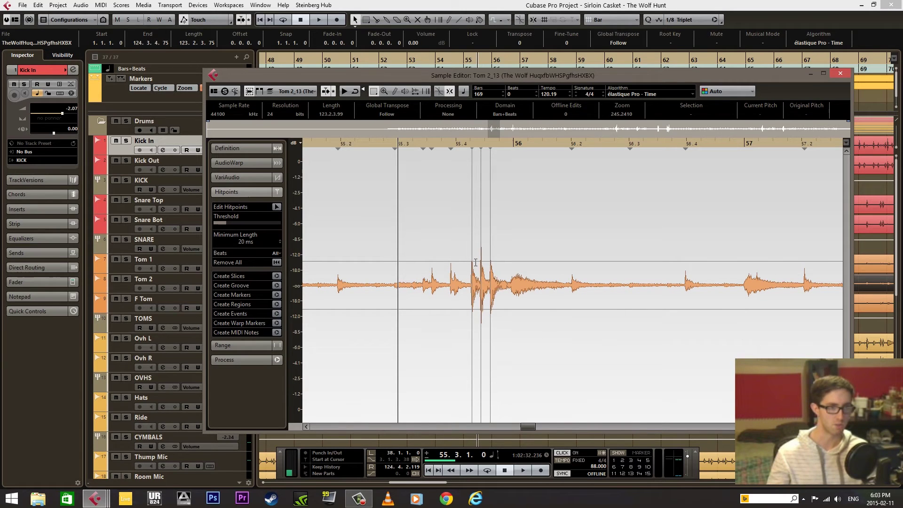
click(840, 73)
Step: Adjust the F Tom hitpoint threshold near bar 55
double_click(404, 303)
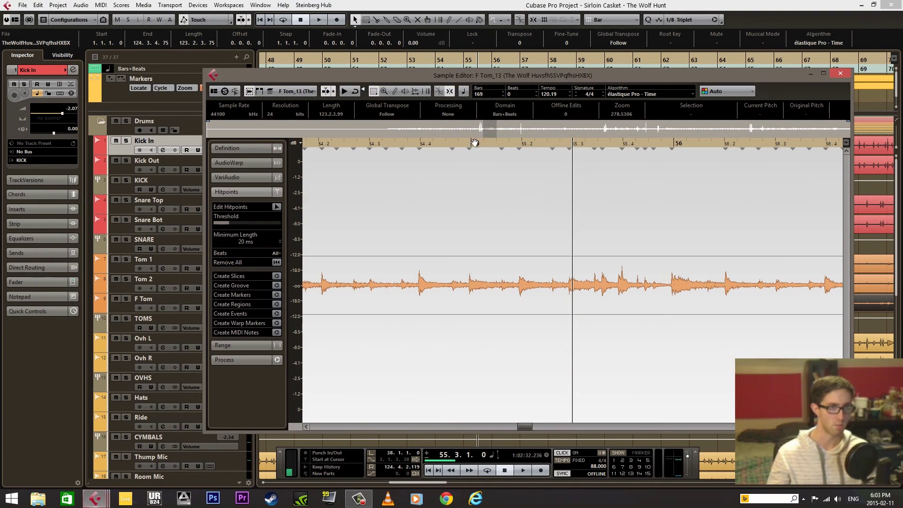
click(486, 140)
drag(485, 140, 366, 155)
mouse_move(228, 221)
mouse_down()
mouse_move(217, 222)
mouse_move(241, 227)
mouse_up()
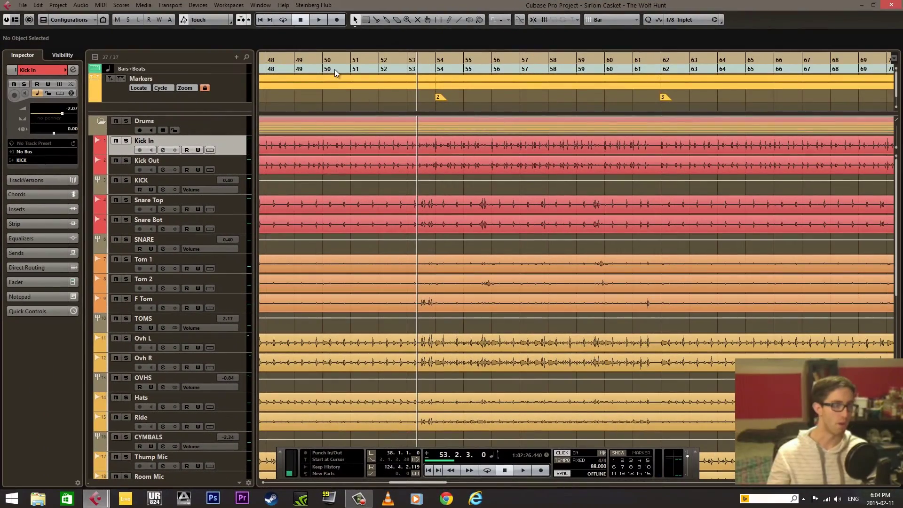
Step: Zoom out over the Drums Section, then zoom in closely around marker 1 near bar 38
click(282, 55)
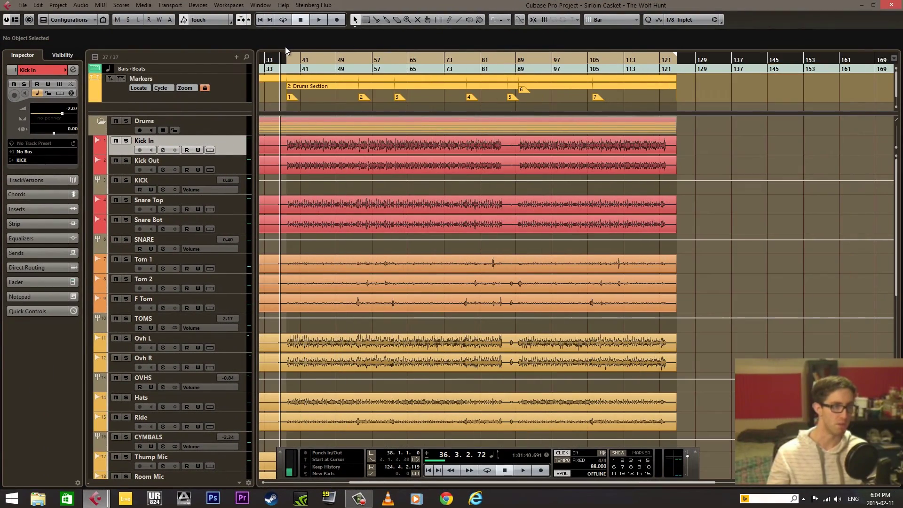
key(h)
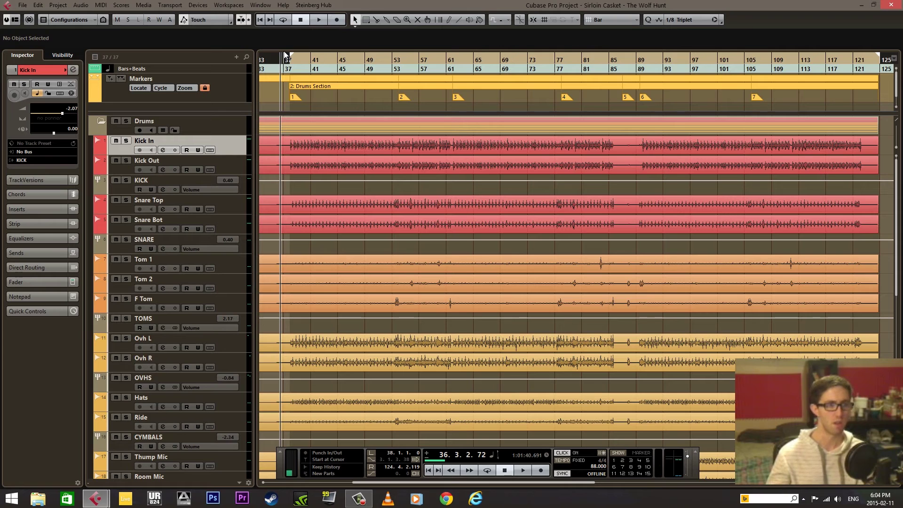
click(350, 169)
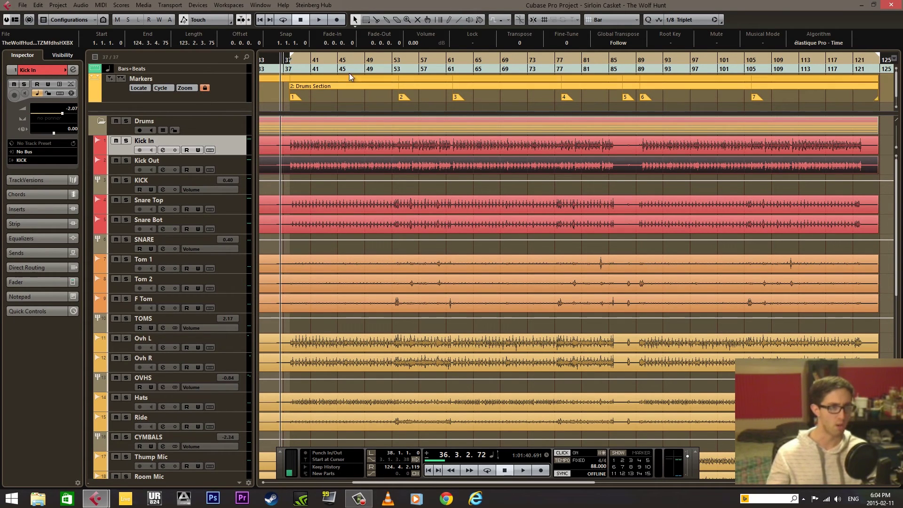
scroll(285, 63, up, 1)
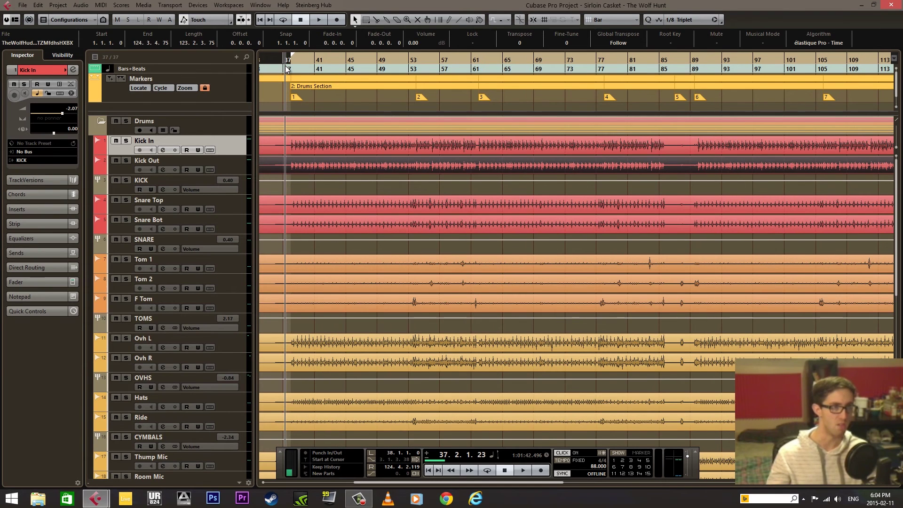
click(298, 97)
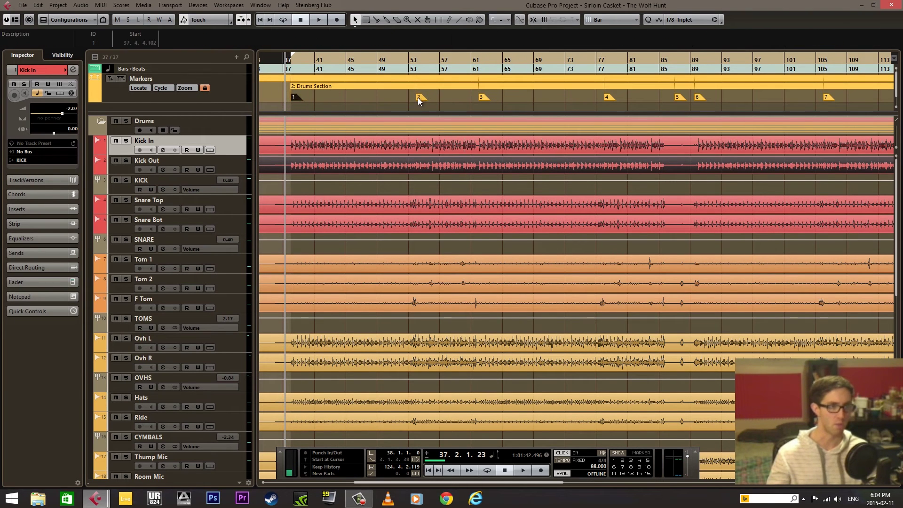
click(299, 107)
drag(294, 62, 318, 88)
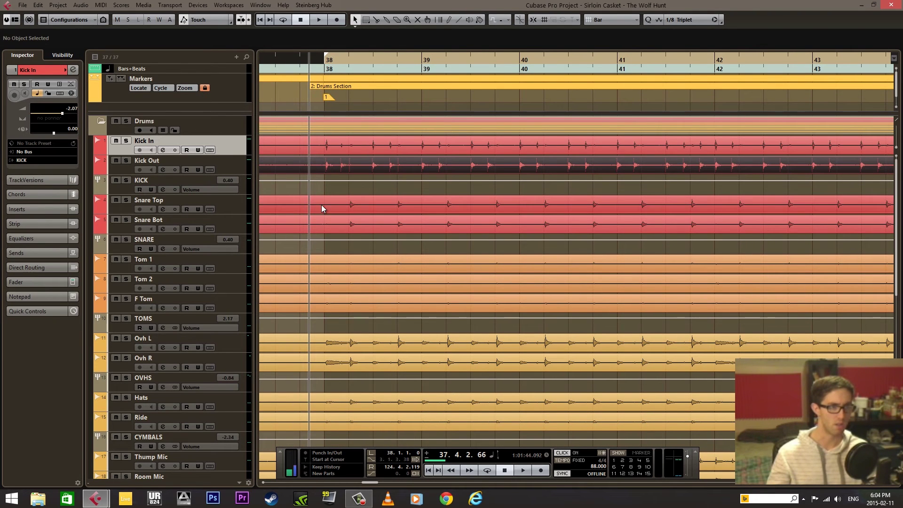
Step: With Drums group editing on, split all drum events at marker 1 using the Split tool
click(163, 131)
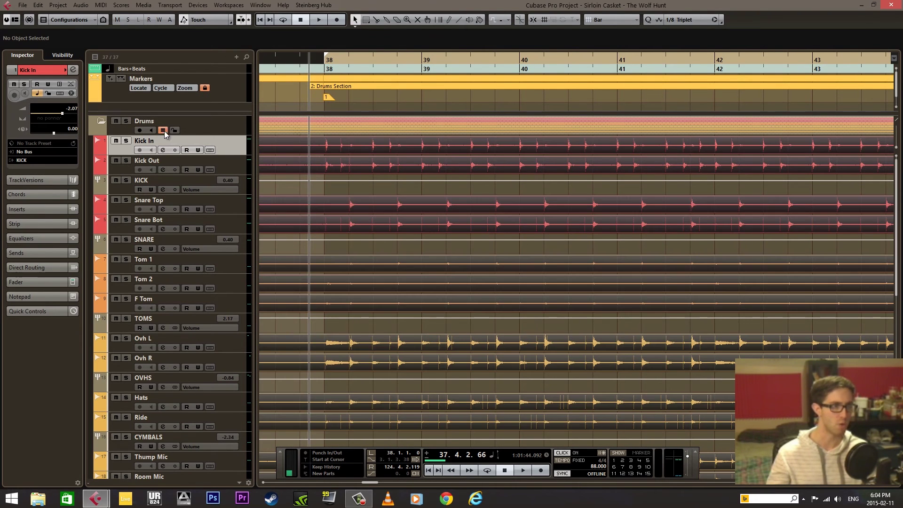
right_click(319, 192)
click(340, 192)
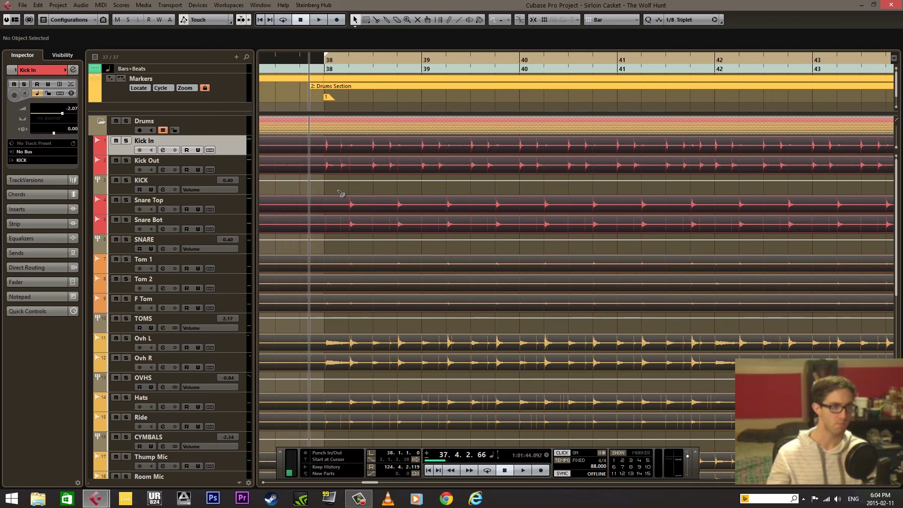
click(322, 150)
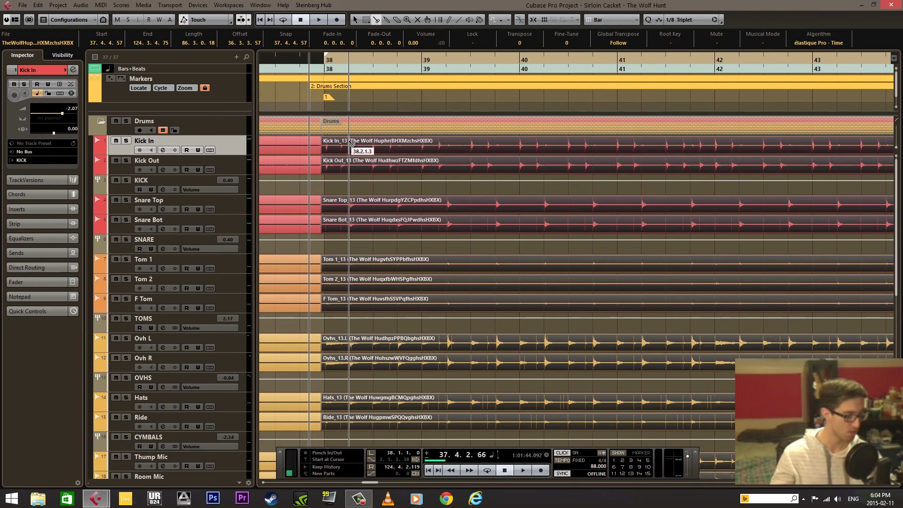
Step: Split the drum events at marker 2, near bar 62 and at marker 7 near bar 106
key(l)
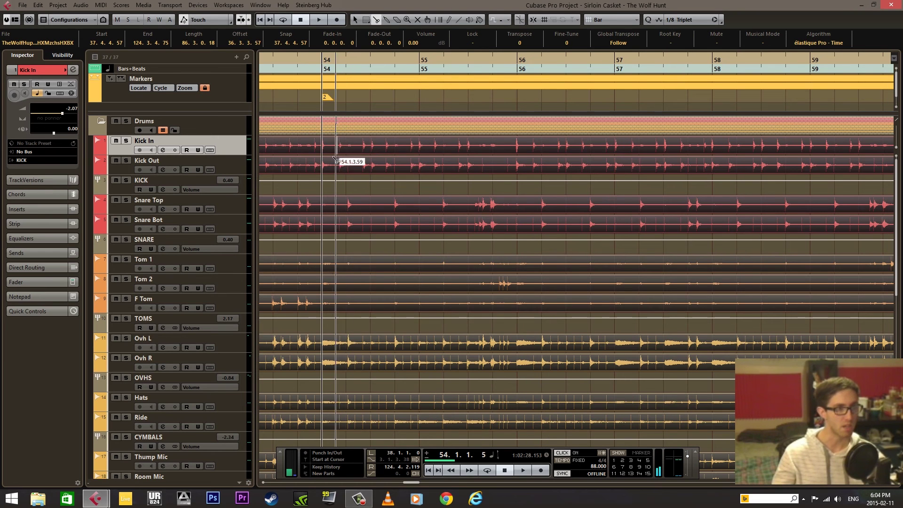
key(shift+n)
key(h)
key(h)
key(h)
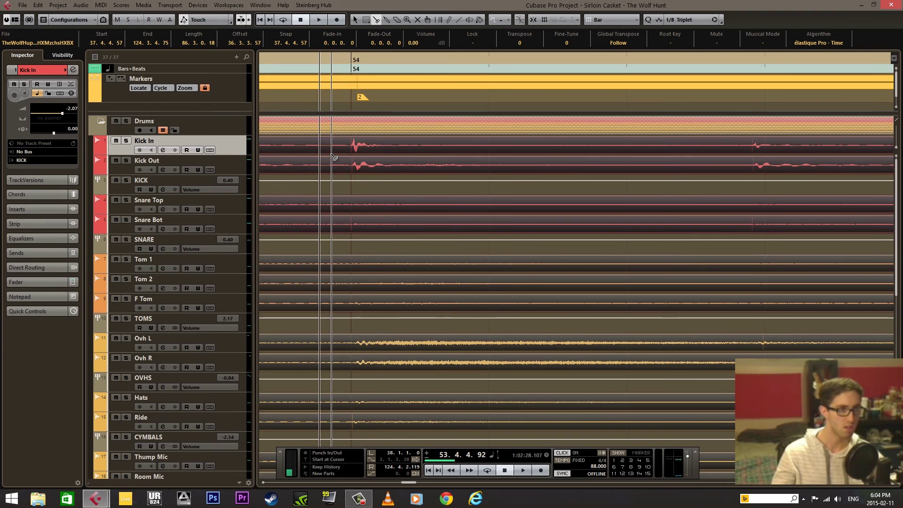
key(alt+x)
drag(367, 128, 345, 280)
drag(382, 208, 299, 149)
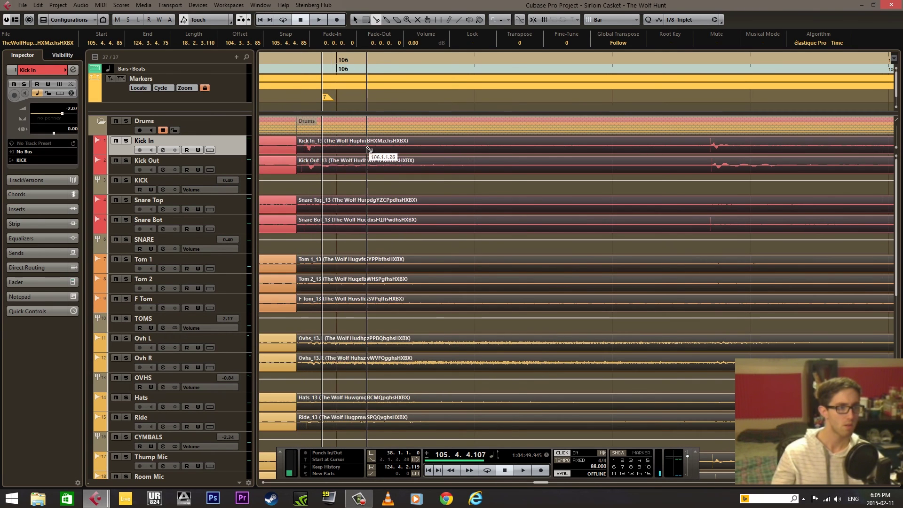
key(n)
click(379, 168)
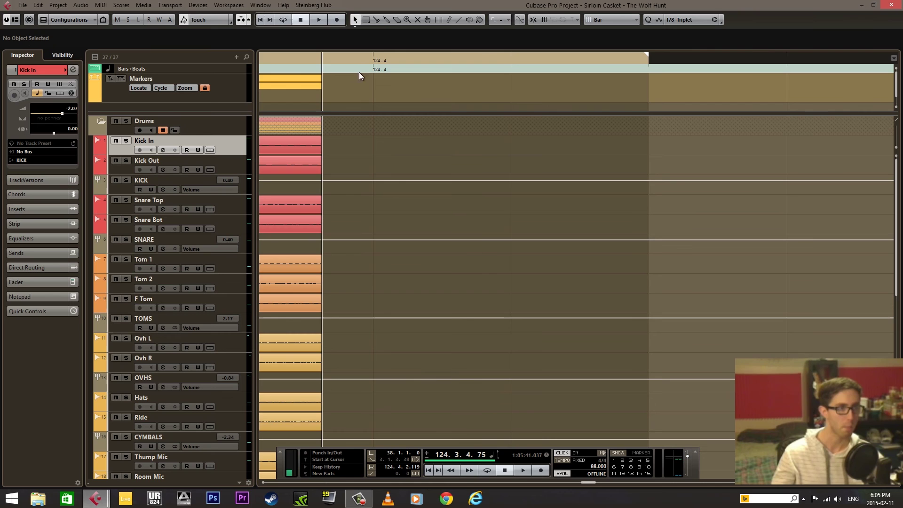
drag(372, 61, 466, 61)
drag(492, 484, 551, 485)
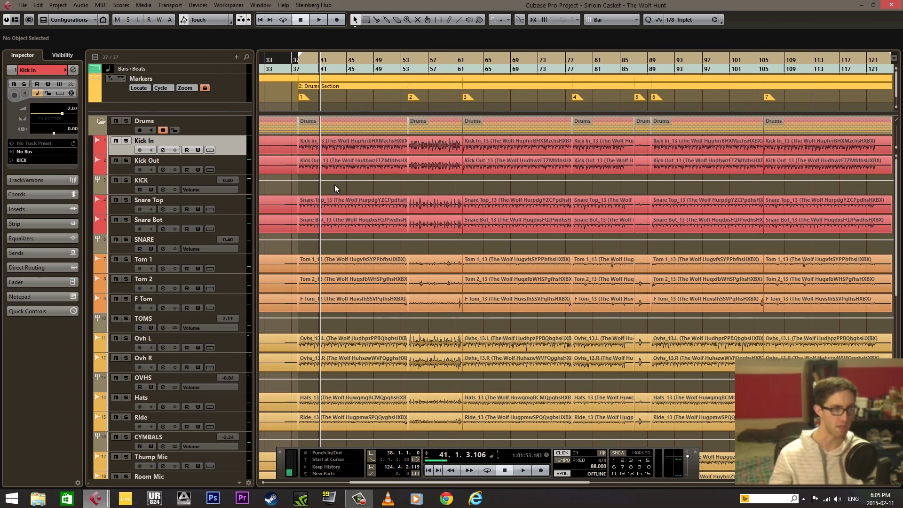
drag(351, 54, 351, 105)
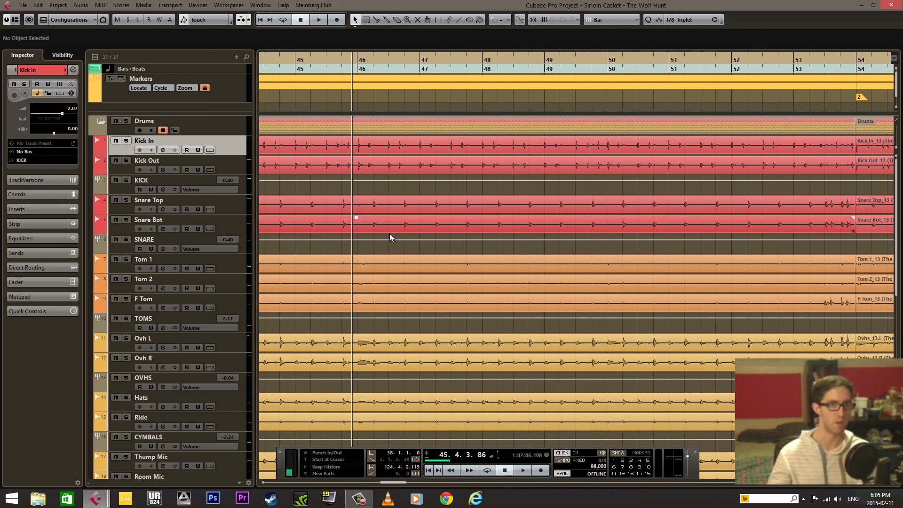
click(715, 20)
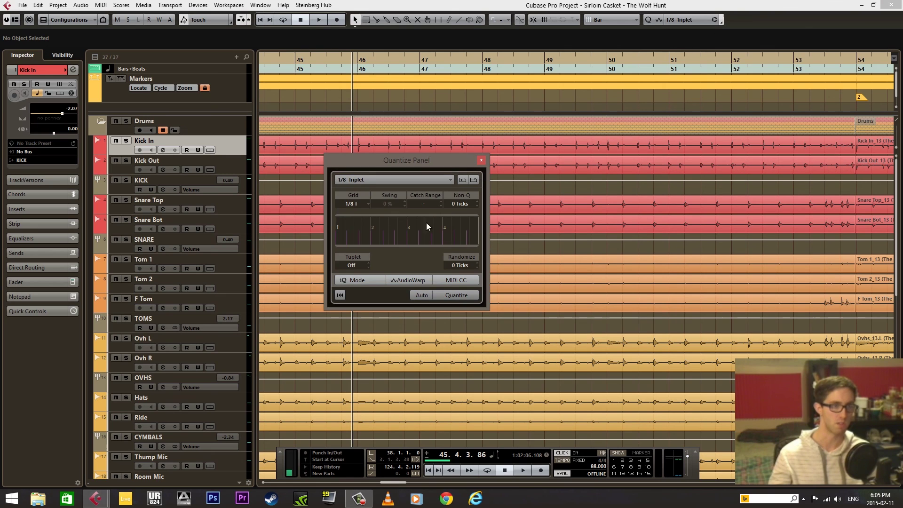